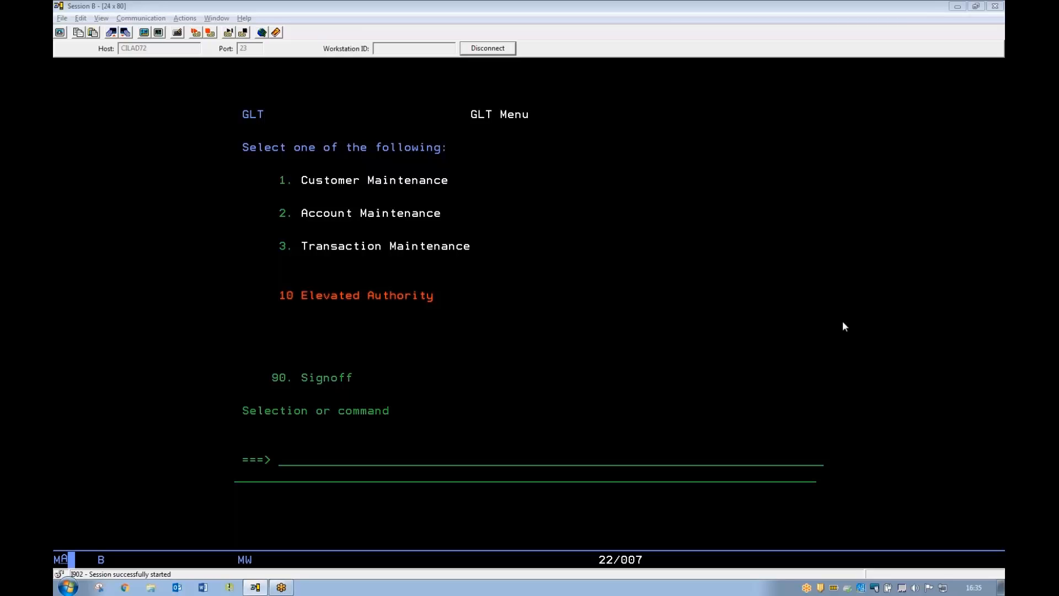
Step: List all libraries with wrklib *all and page through to the F_GLT library
click(550, 431)
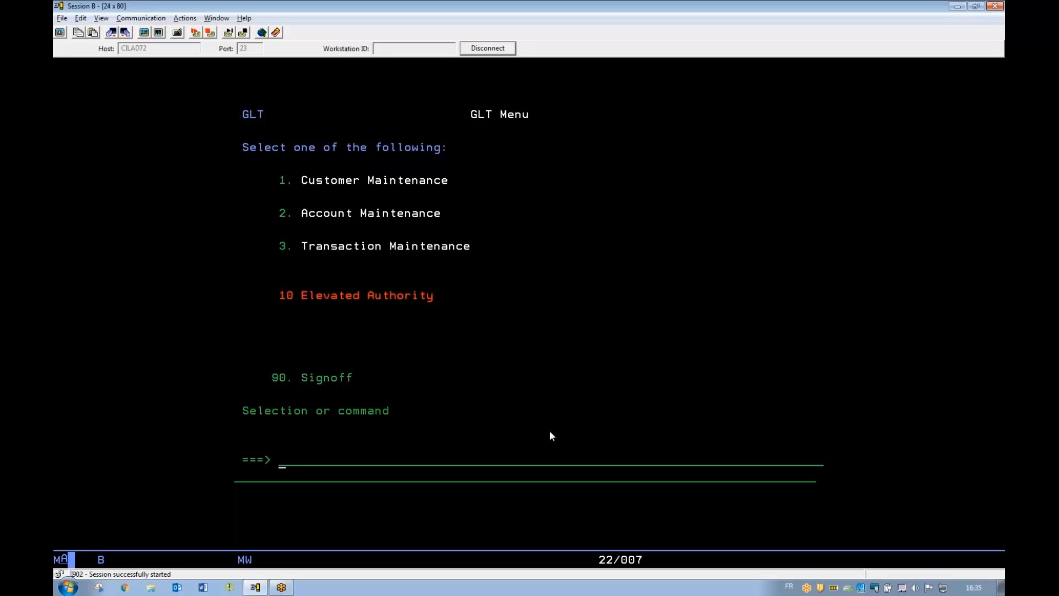
text(wrklib *all)
key(Return)
key(Page_Down)
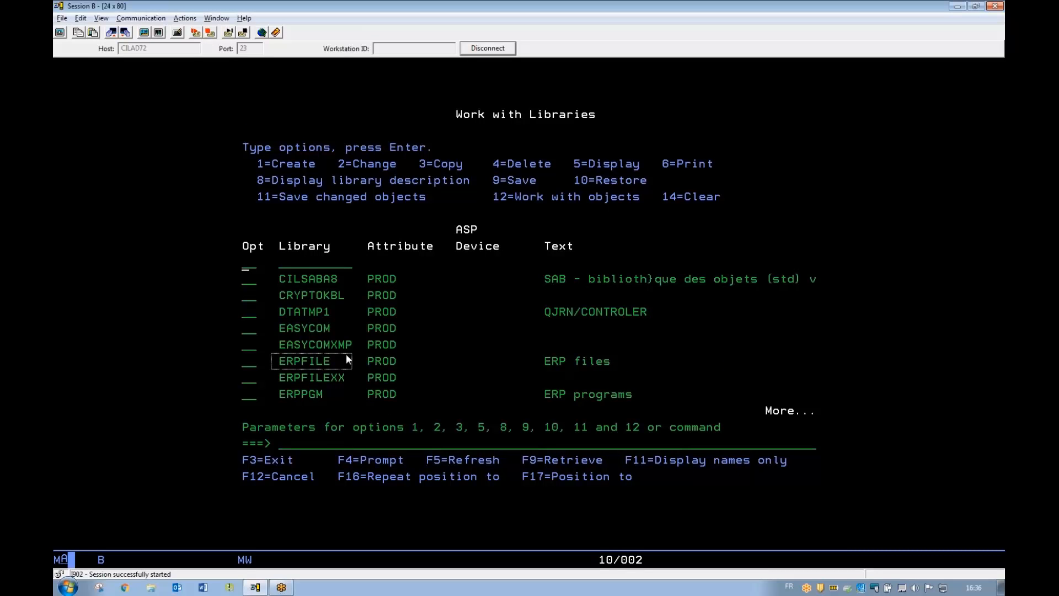
key(Page_Down)
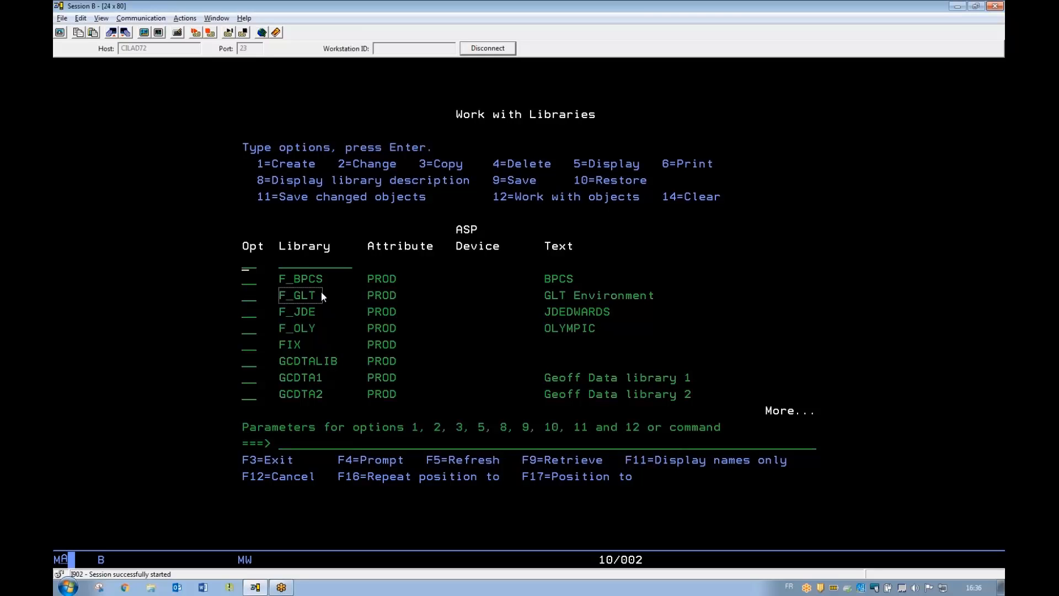
key(F3)
Step: List all objects in the F_GLT library with wrkobj f_glt/*all and page through them
text(wrkobj f_glt/*all)
key(Return)
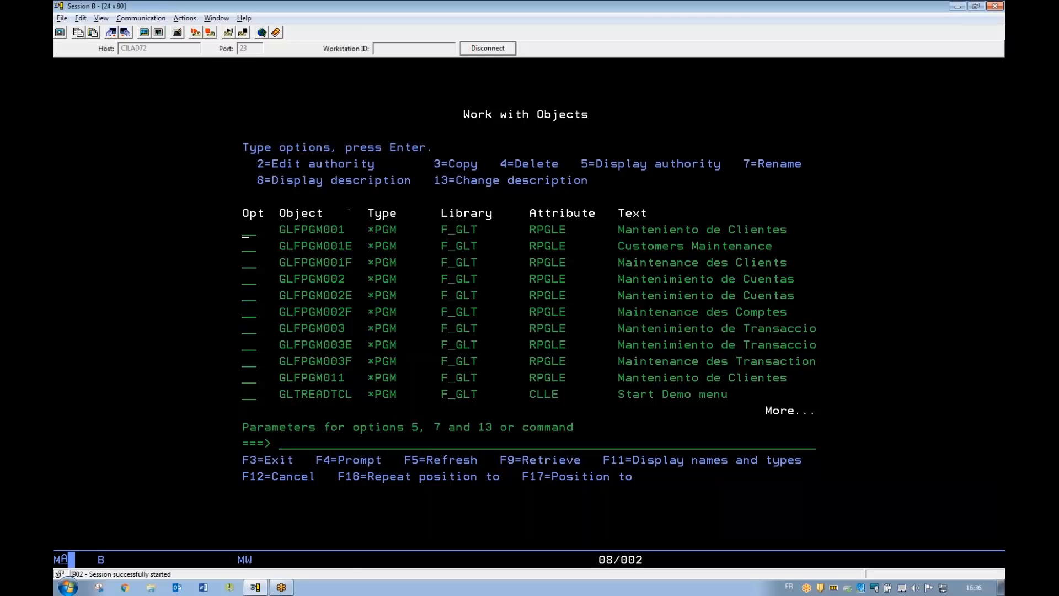
key(Page_Down)
key(Page_Down)
key(F3)
Step: Recall the last command and rewrite it as wrkobj erpfile/*all to list the objects of the ERPFILE library
key(F9)
key(Right)
key(Right)
key(Right)
key(Right)
key(Right)
key(Right)
key(Right)
text(erpfi)
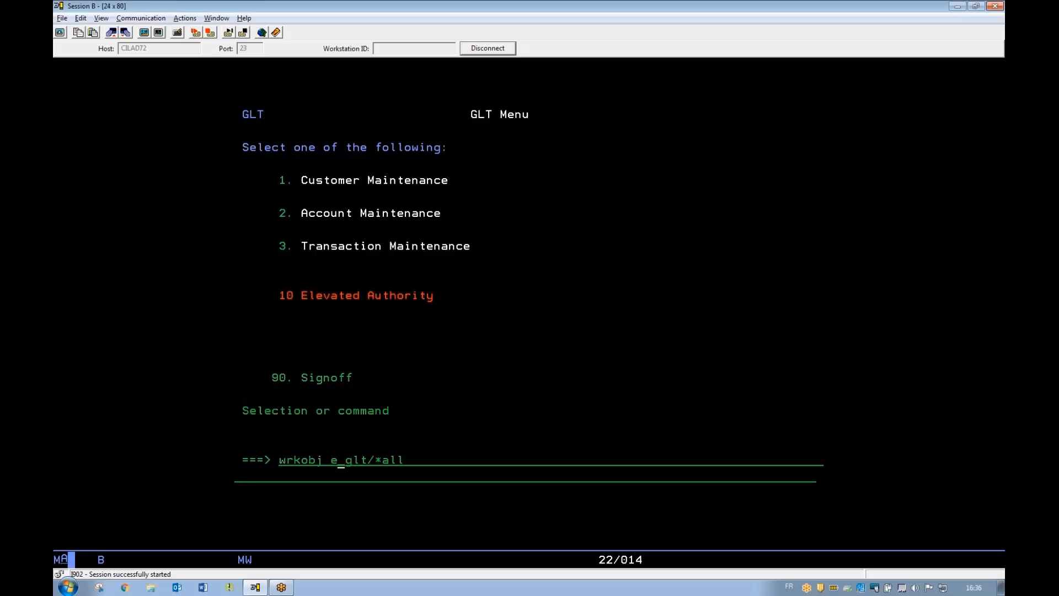
key(Delete)
key(Insert)
text(le/)
key(Return)
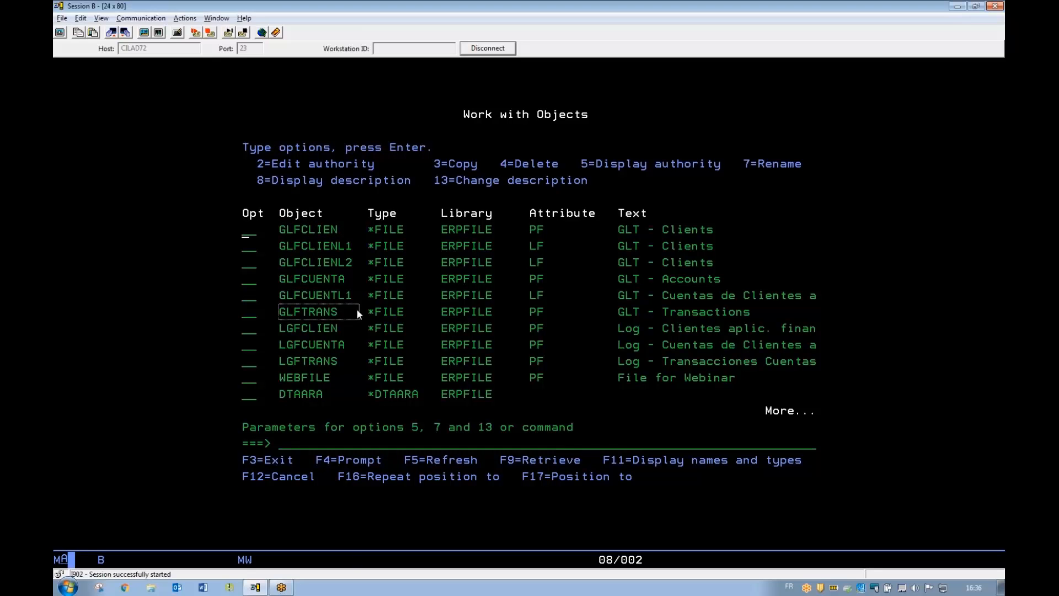
key(F3)
Step: Start an SQL session with strsql and run select * from erpfile/glfclien to view the client records
text(strsql)
key(Return)
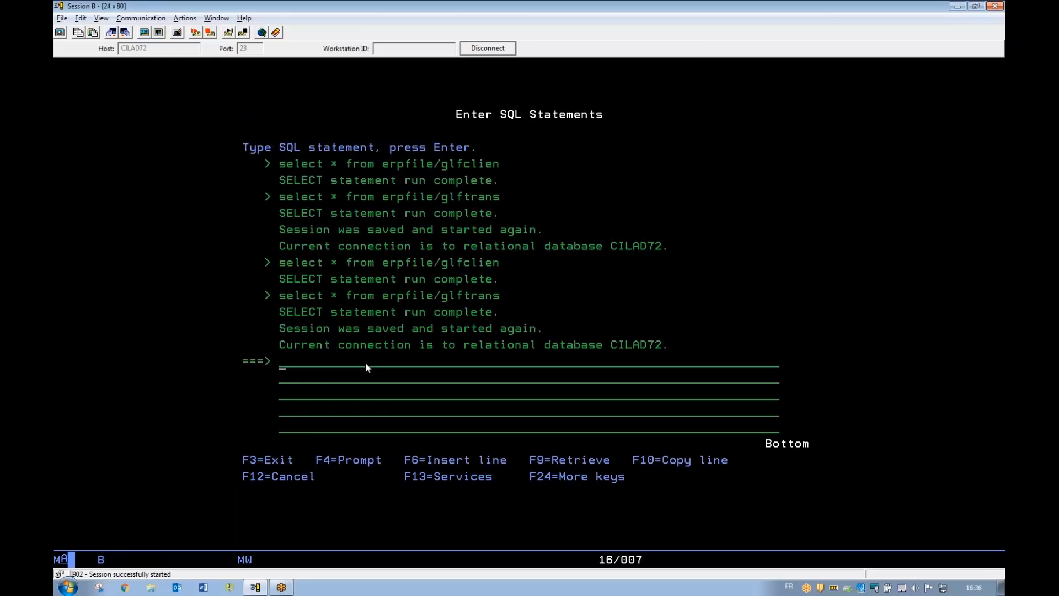
key(F9)
key(F9)
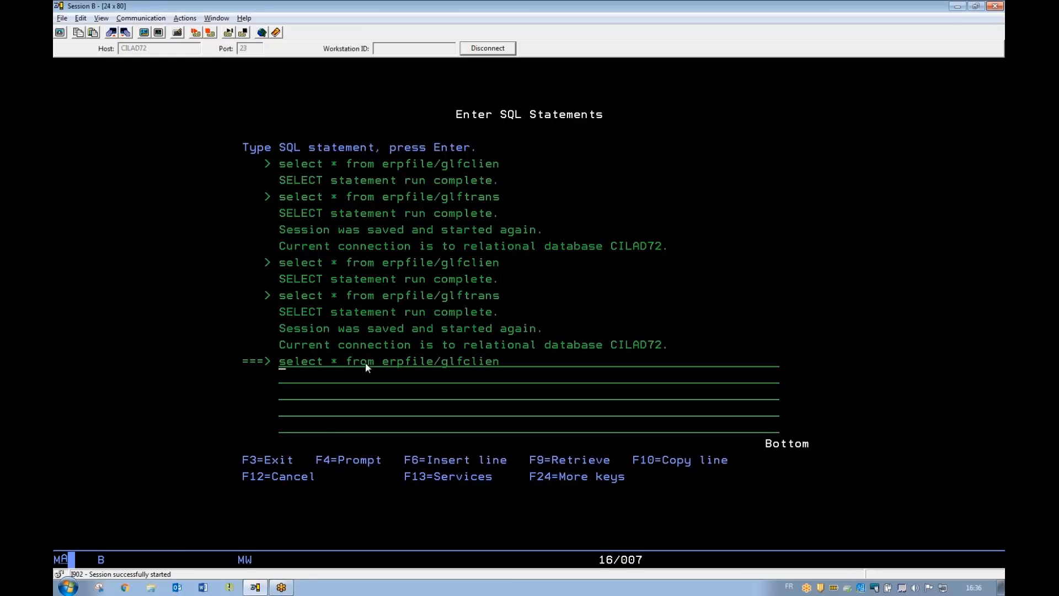
key(Return)
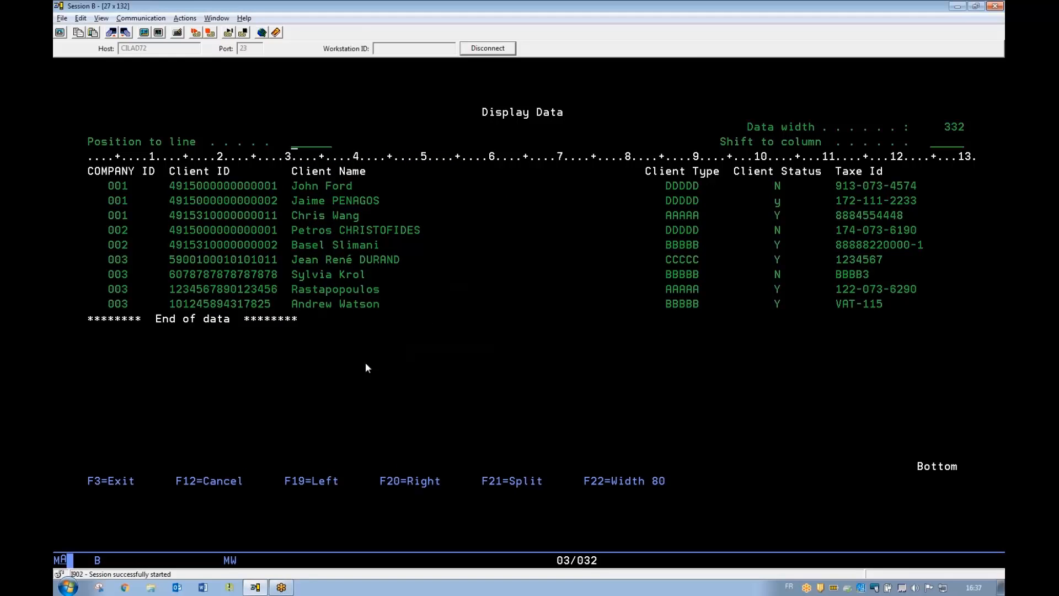
key(F3)
Step: Run select * from erpfile/glftrans to view the transaction records, and leave the SQL session
key(F9)
key(F9)
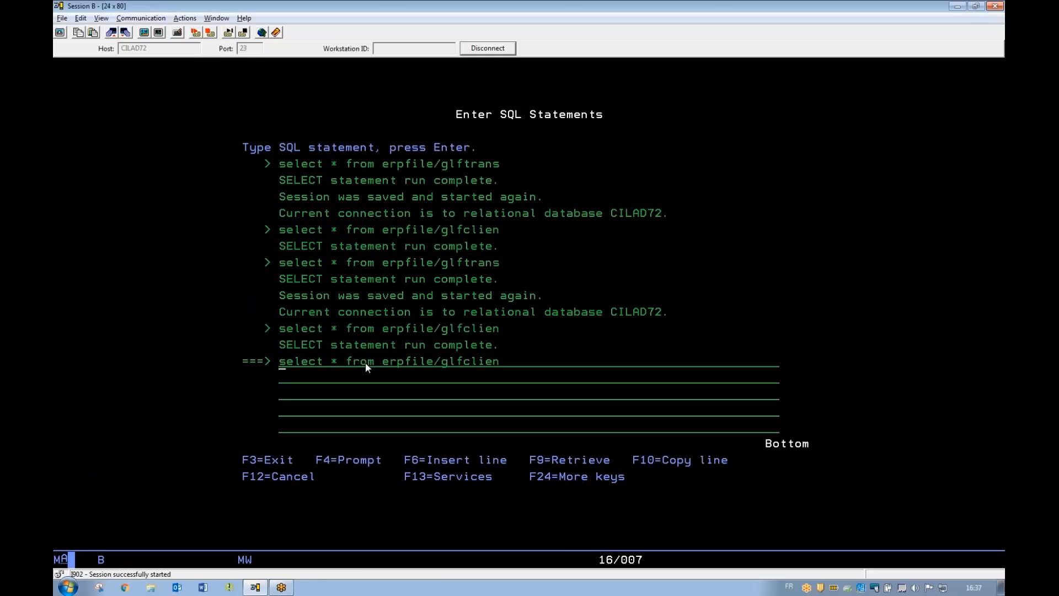
key(Return)
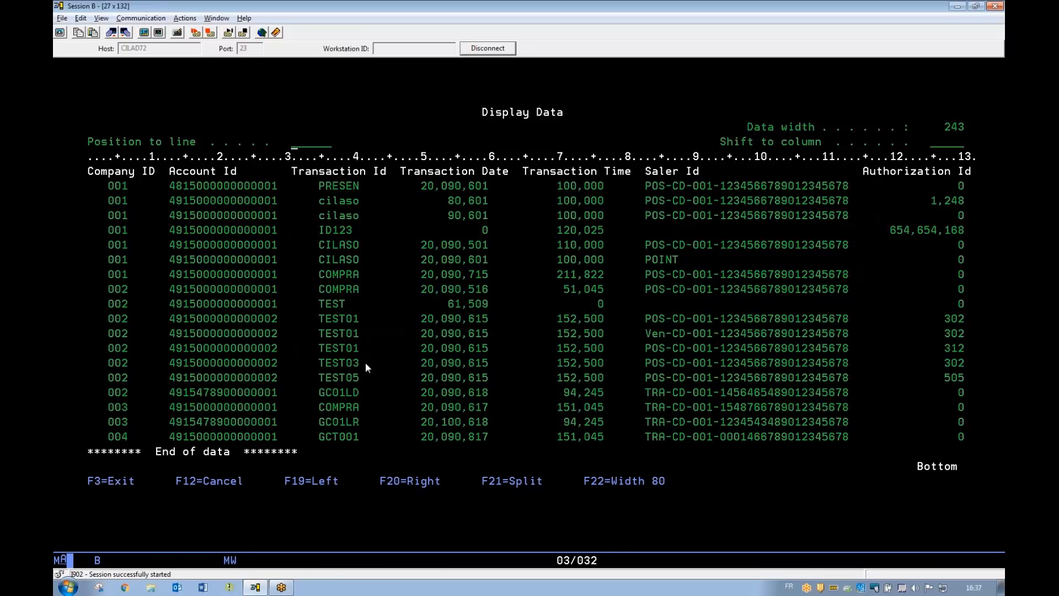
key(F3)
key(F3)
Step: Run upddta on glfclien and on glftrans, setting the TEST05 record's transaction amount to 256100 in glftrans
text(upddta glfclien)
key(Return)
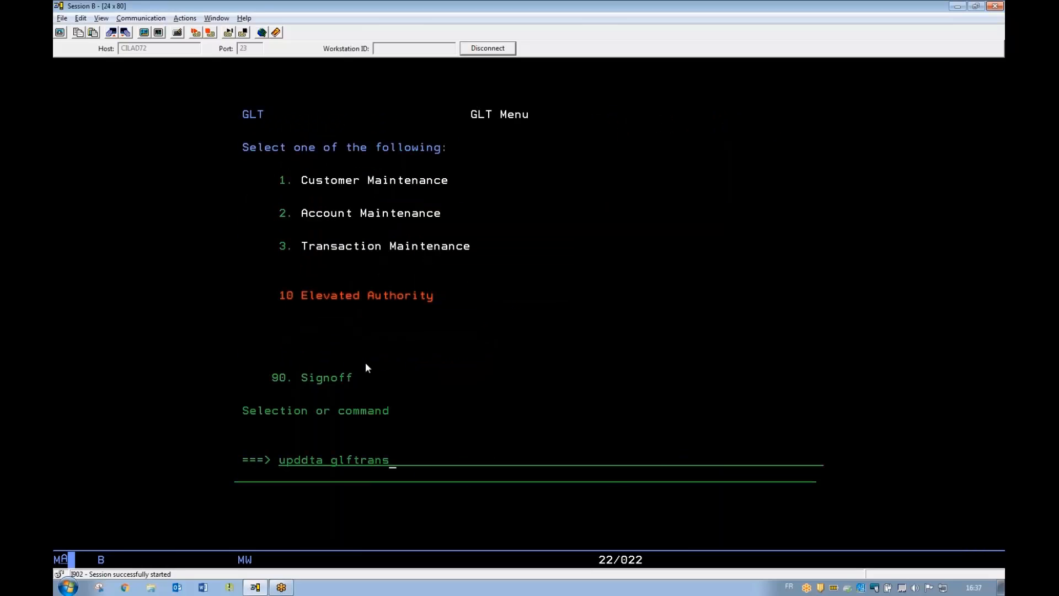
key(Return)
text(256100)
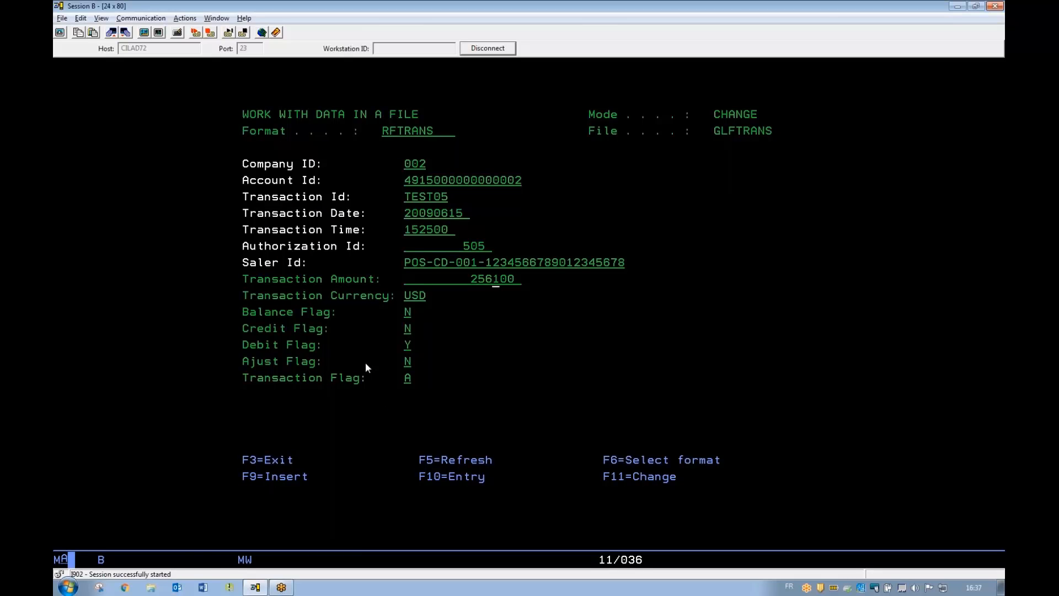
key(Tab)
key(Return)
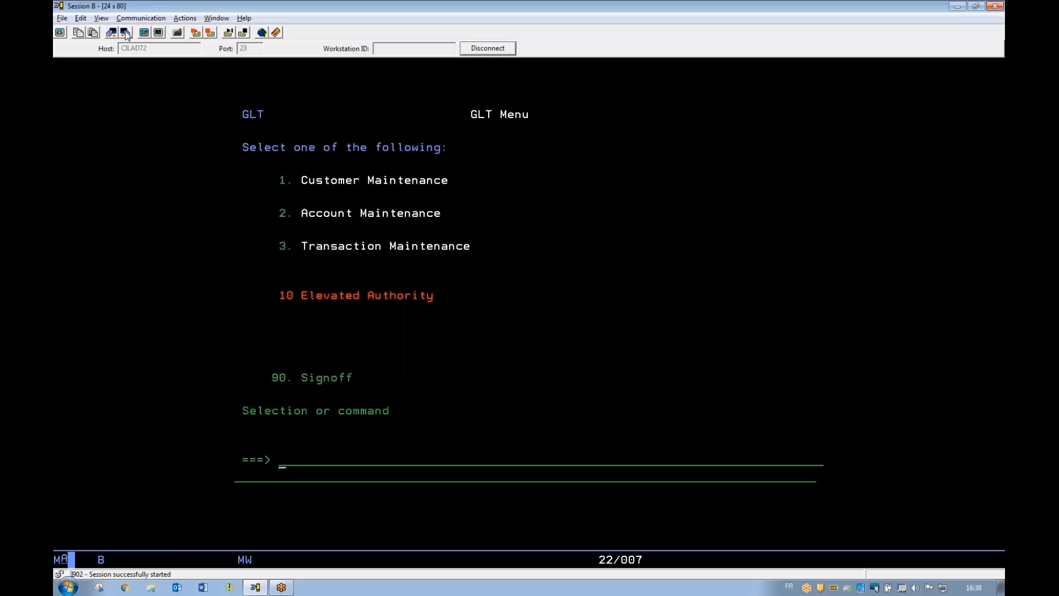
Step: Transfer the ERPFILE/GLFCLIEN data from CILAD72 to the display, signing on with the user ID and password
click(126, 33)
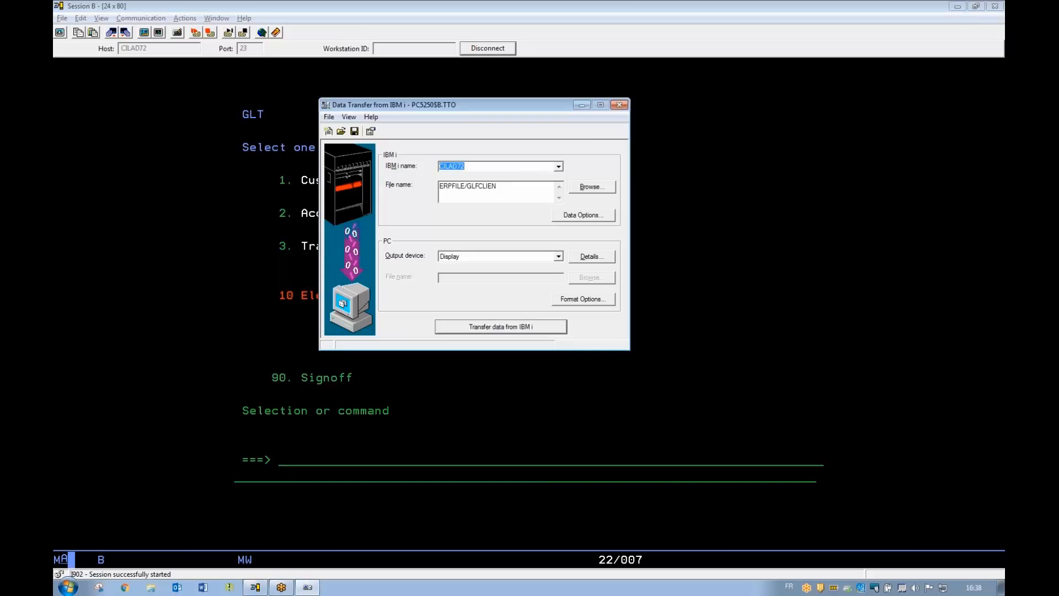
click(507, 326)
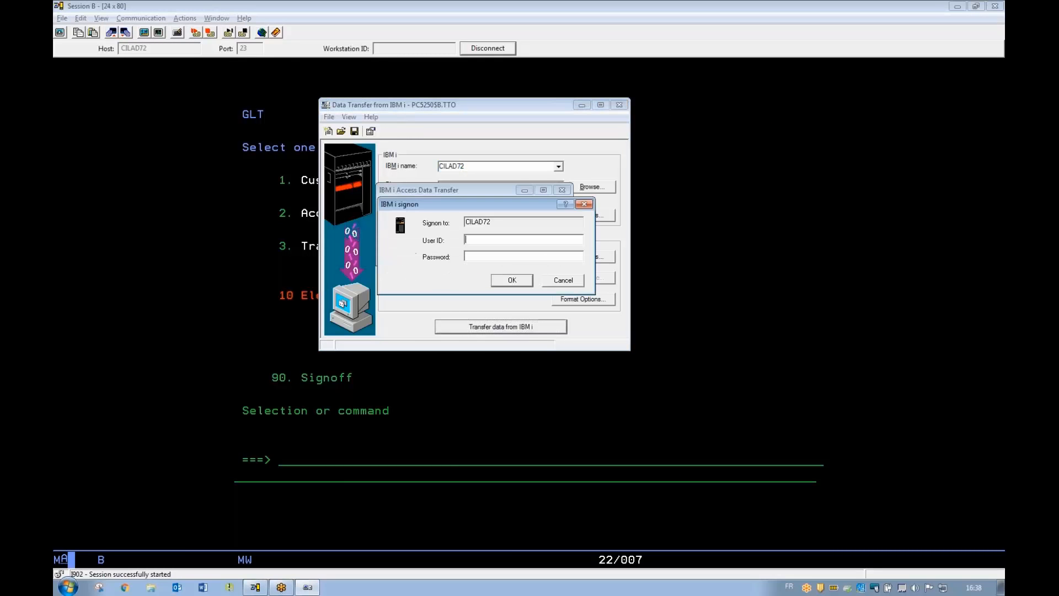
text(GM_BASICUV)
key(Tab)
text(*******)
key(Return)
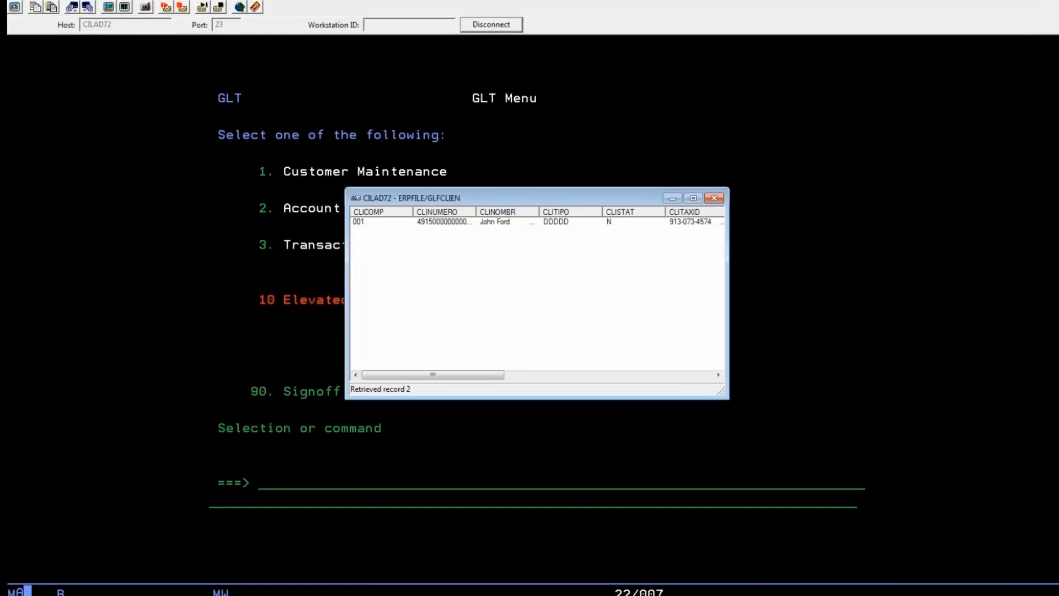
click(579, 358)
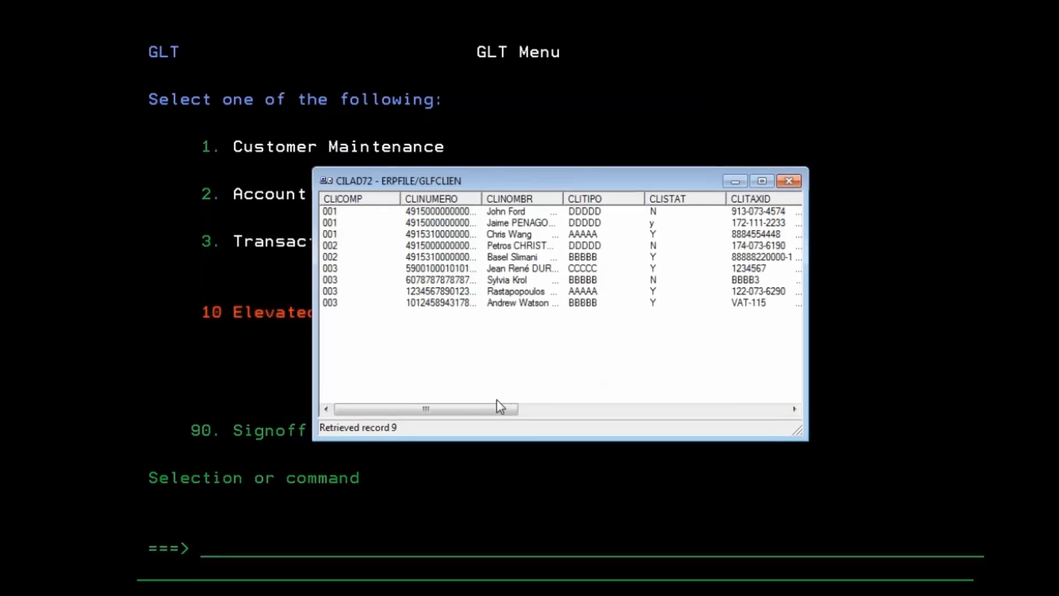
drag(489, 404, 605, 435)
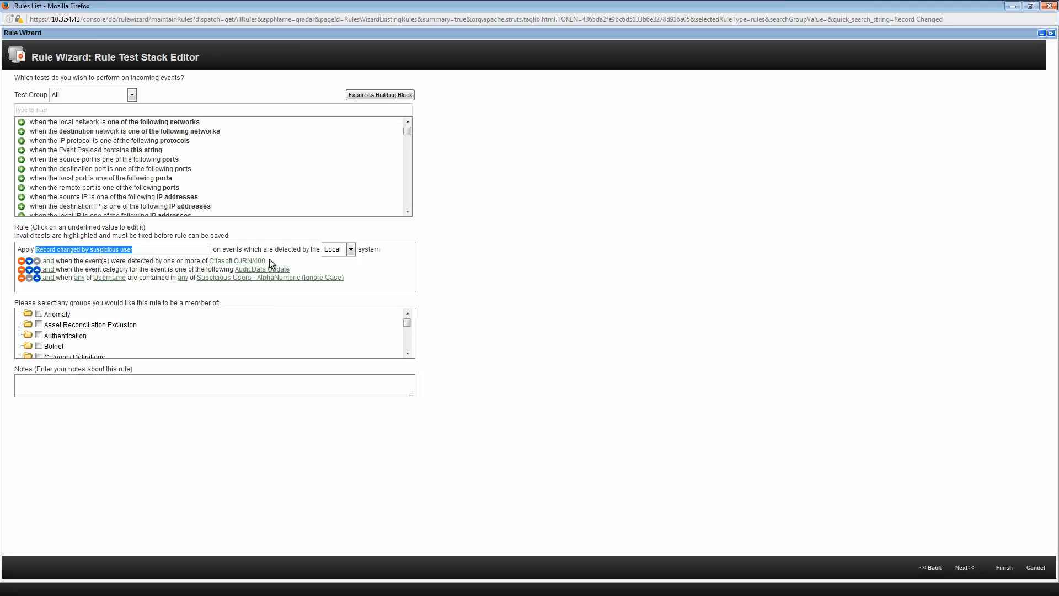
Step: Examine the log source and event category tests of the QRadar rule "Record changed by suspicious user" without changing them
click(270, 259)
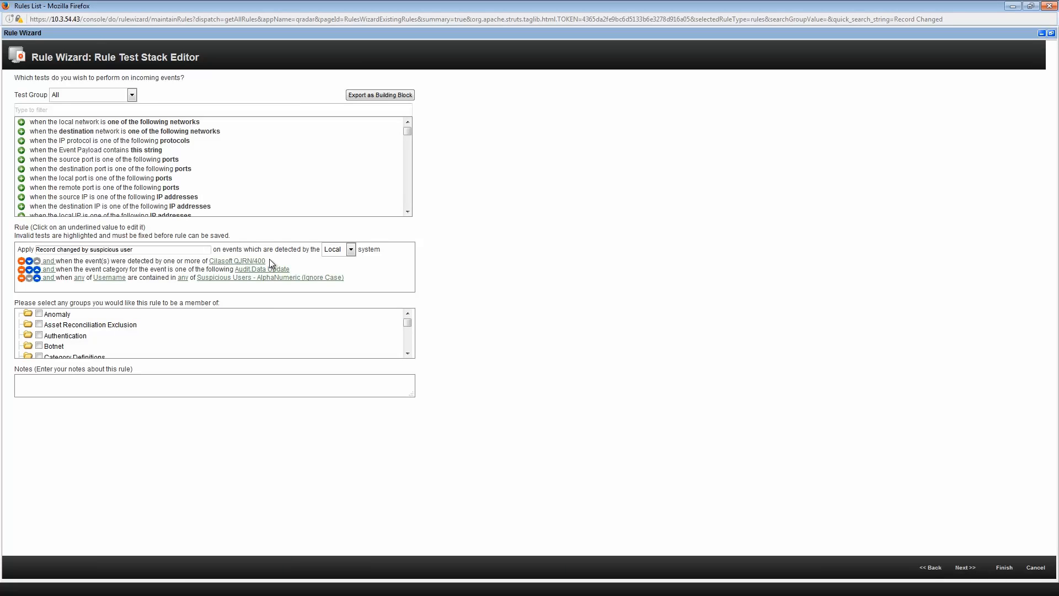
drag(269, 259, 208, 261)
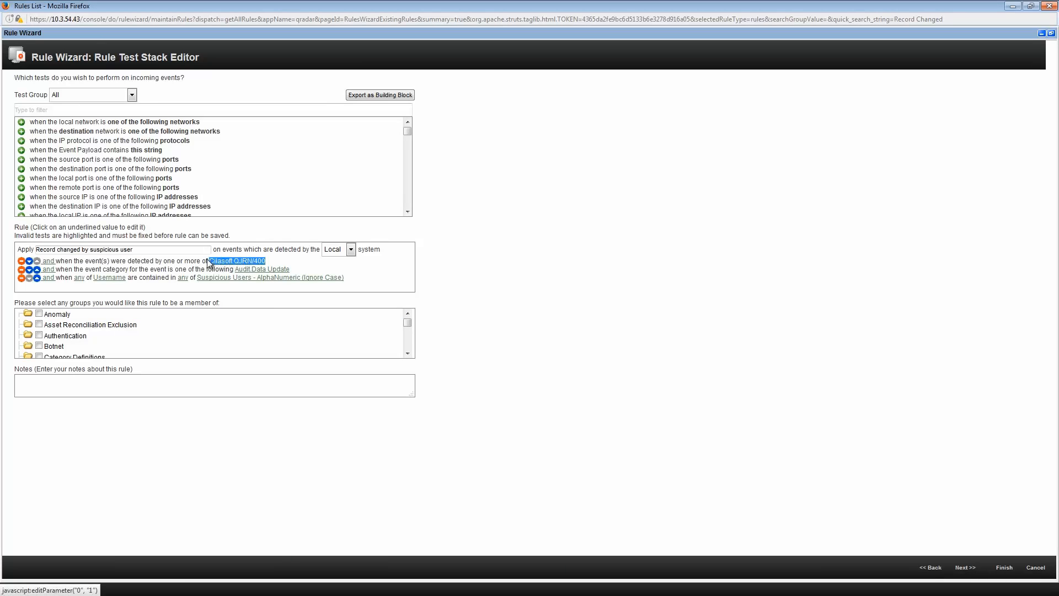
click(285, 259)
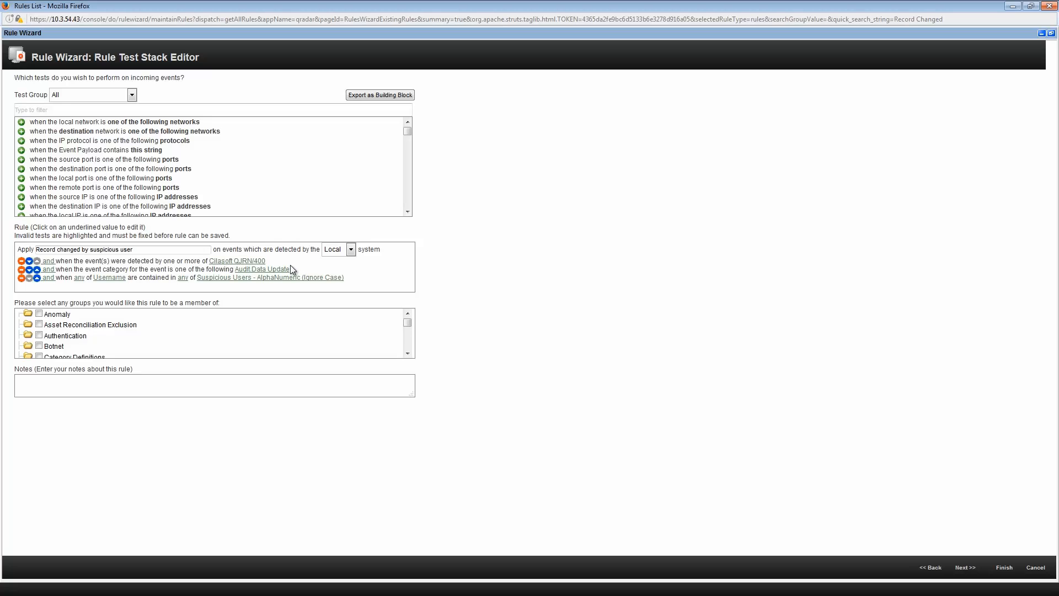
click(287, 270)
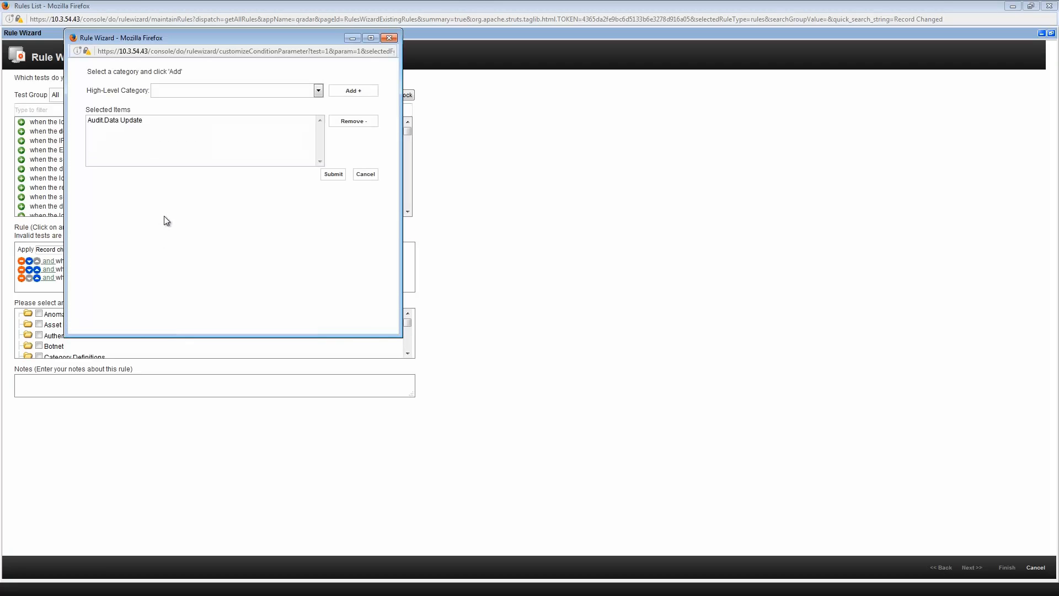
click(146, 121)
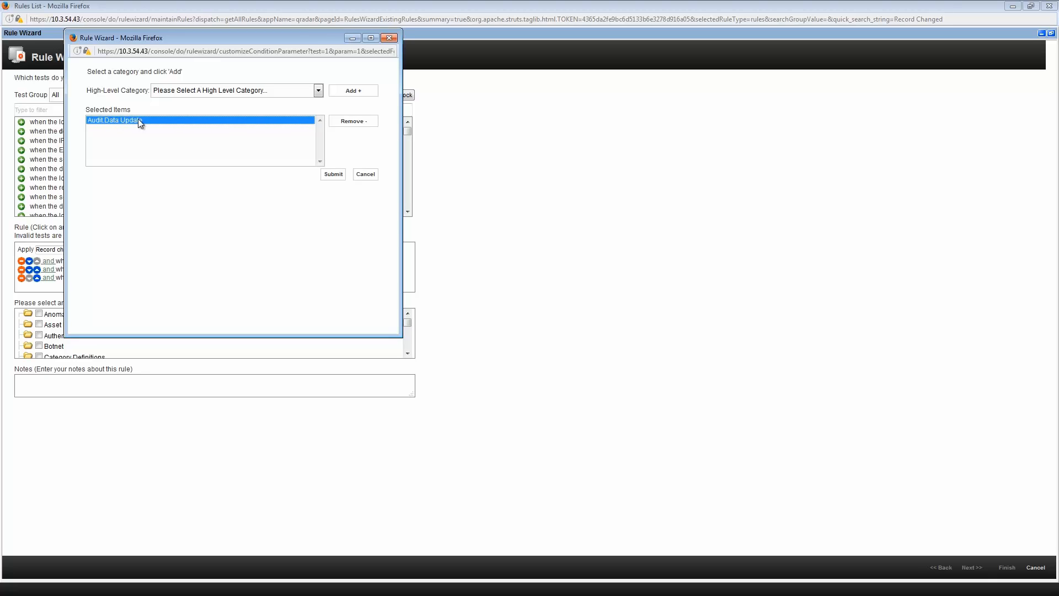
click(365, 174)
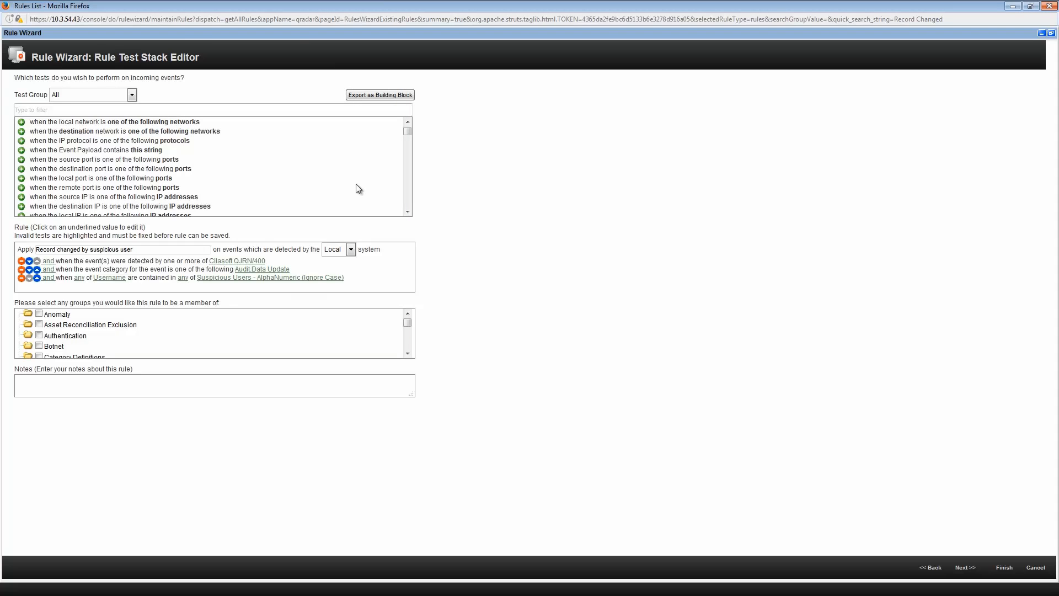
Step: Inspect the reference set used by the rule's username test and close its selection without changes
click(323, 283)
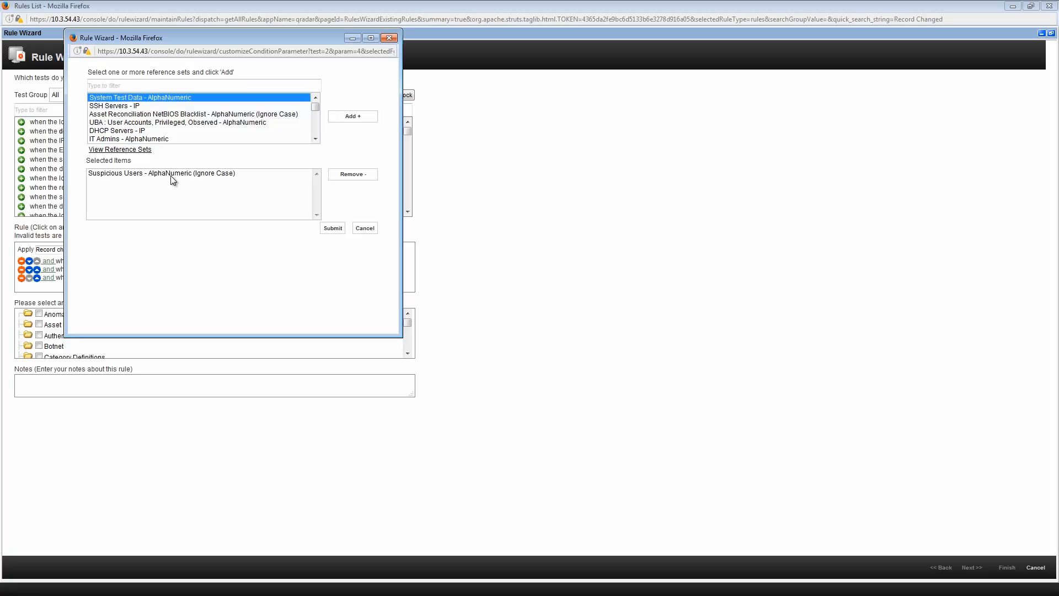
click(171, 174)
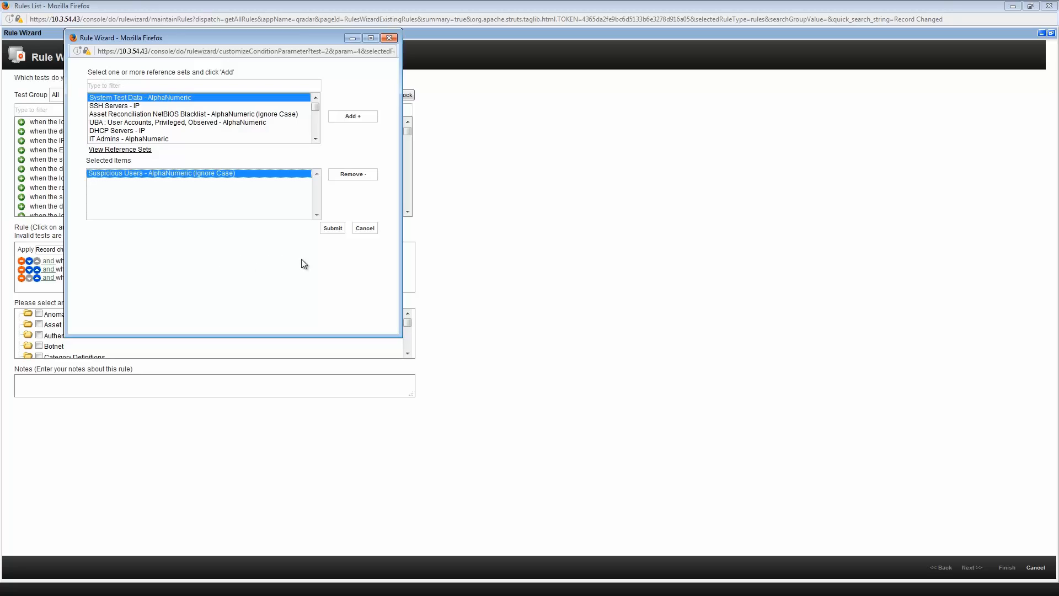
click(363, 229)
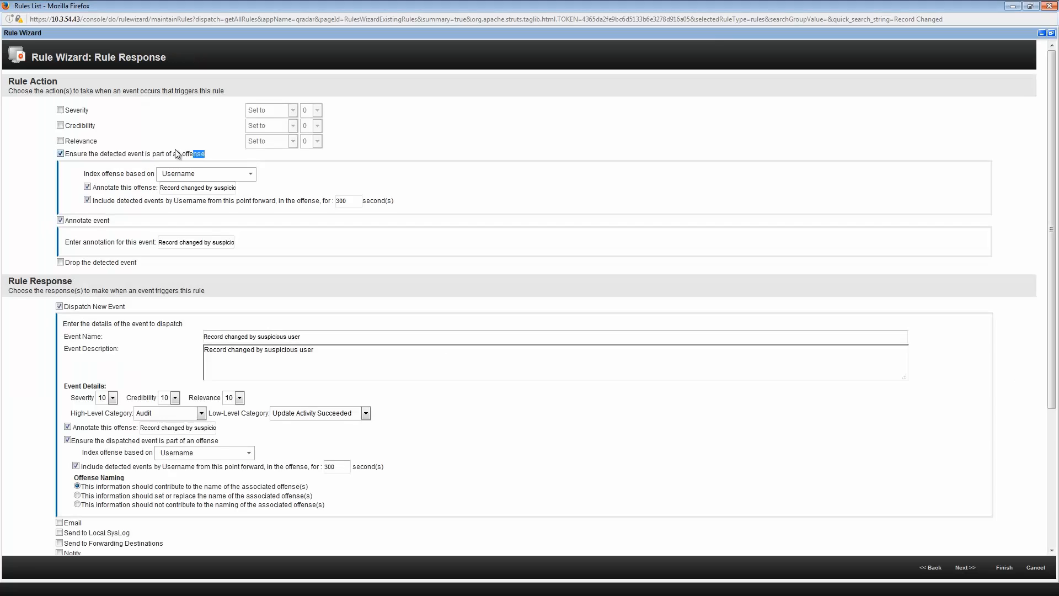
Step: Review the rule's response settings: offense creation, event annotation, event inclusion period and the dispatched event's name and description
drag(188, 157, 111, 158)
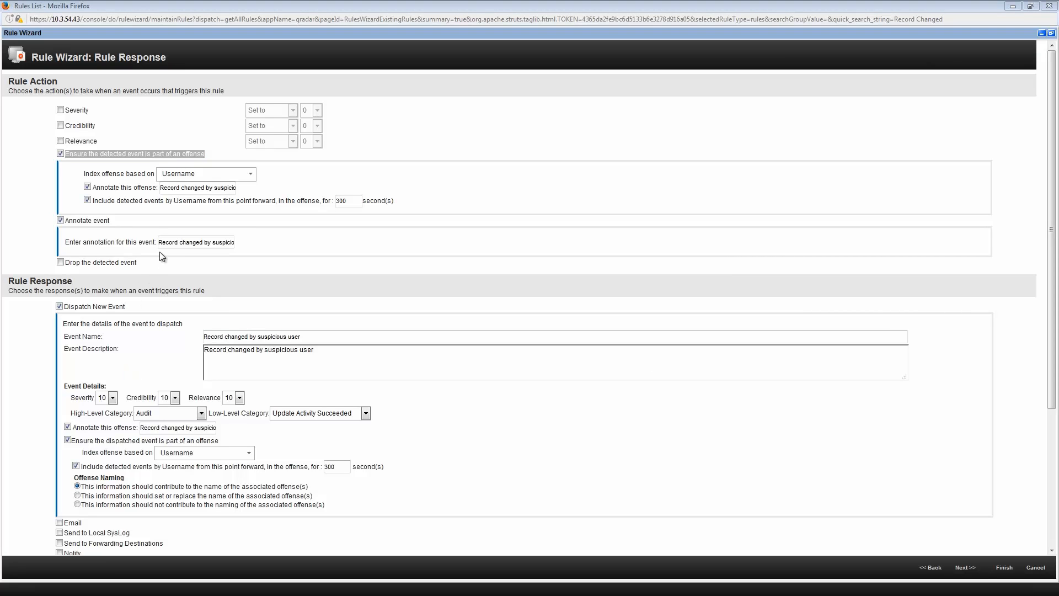
drag(159, 242, 271, 249)
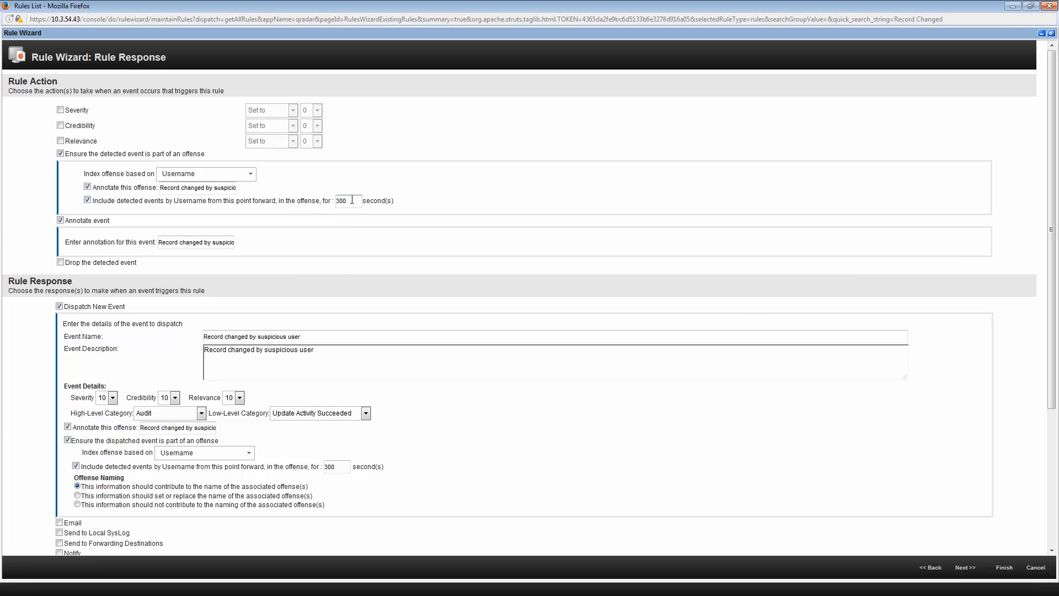
drag(347, 201, 336, 200)
drag(127, 306, 100, 311)
drag(302, 336, 200, 363)
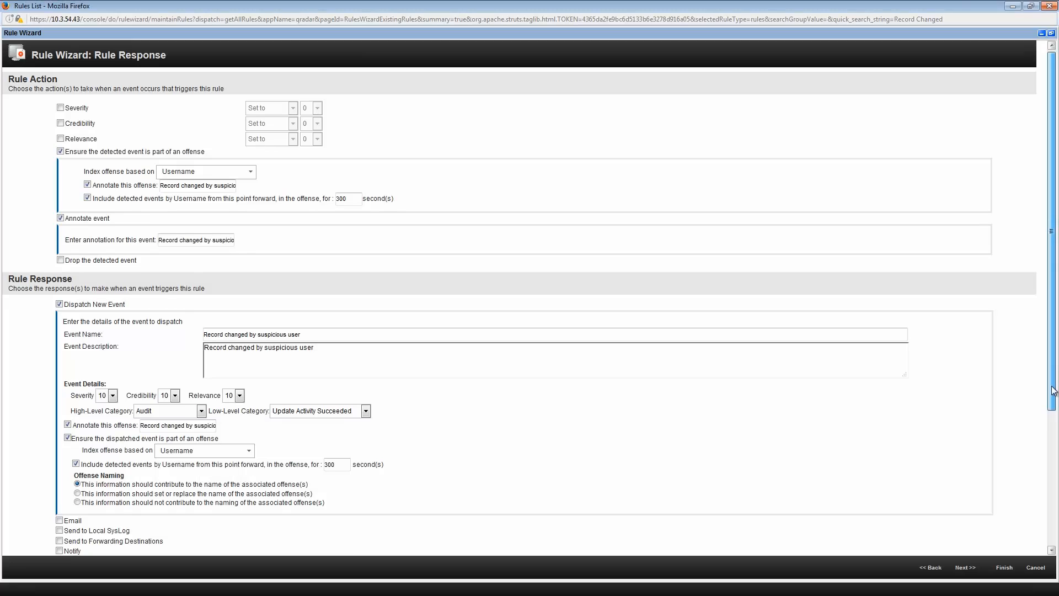
drag(1051, 387, 1050, 527)
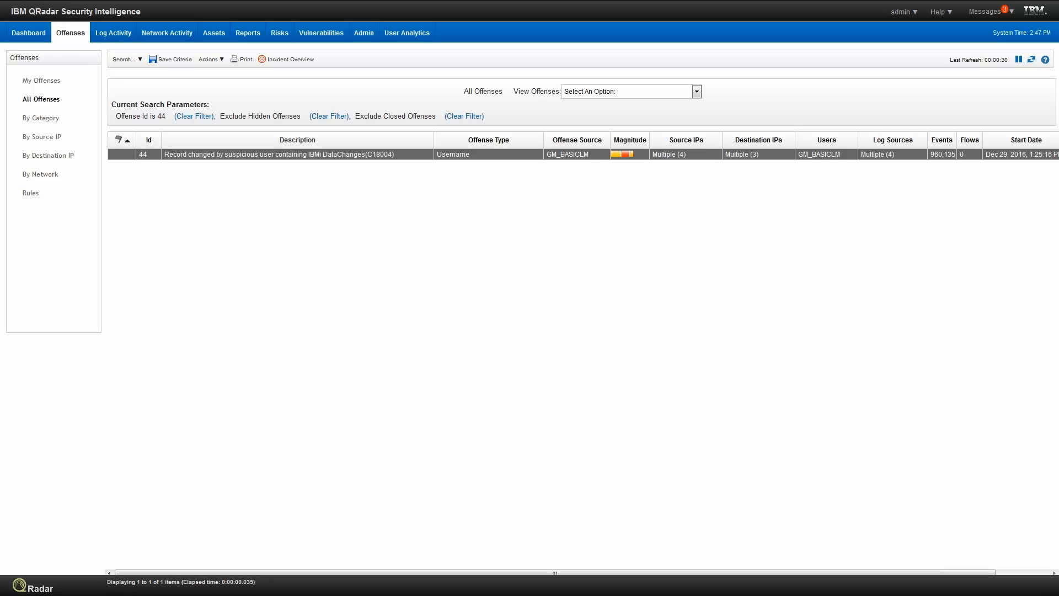
Step: Open the rule "Potential data exfiltration performed by suspicious user" and go on from its threshold test to its response settings
mouse_move(578, 159)
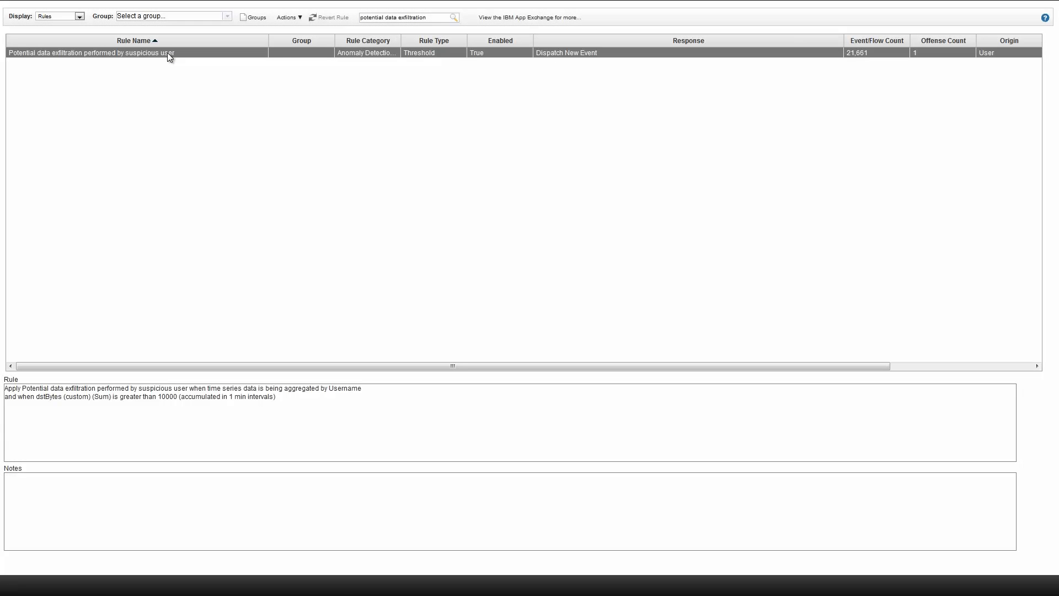
double_click(167, 52)
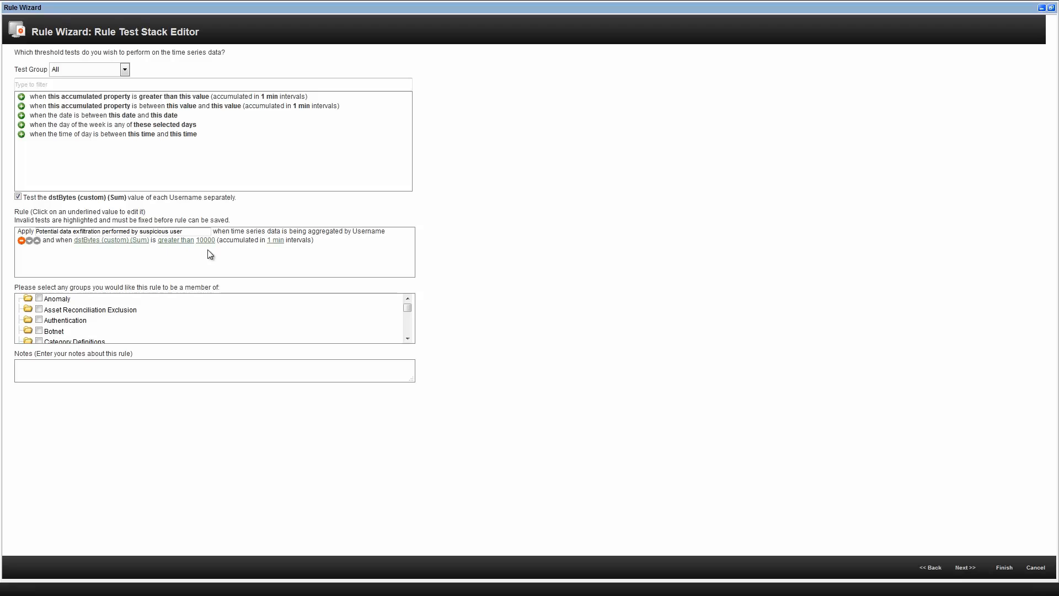
click(969, 567)
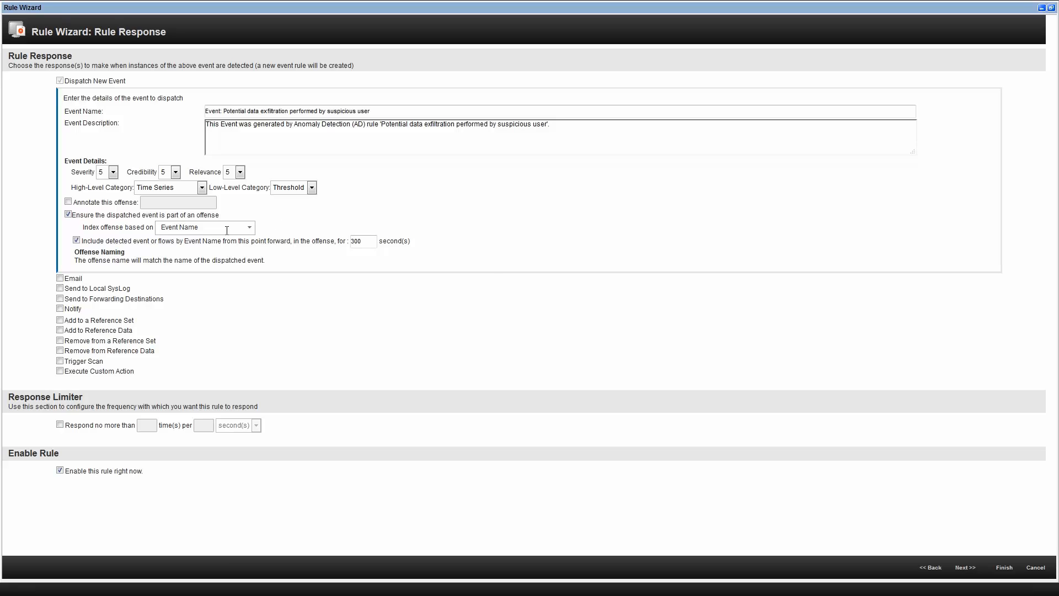
Step: Check which property the rule's response uses to index the offense, leaving the setting as it is
click(227, 231)
drag(220, 231, 165, 228)
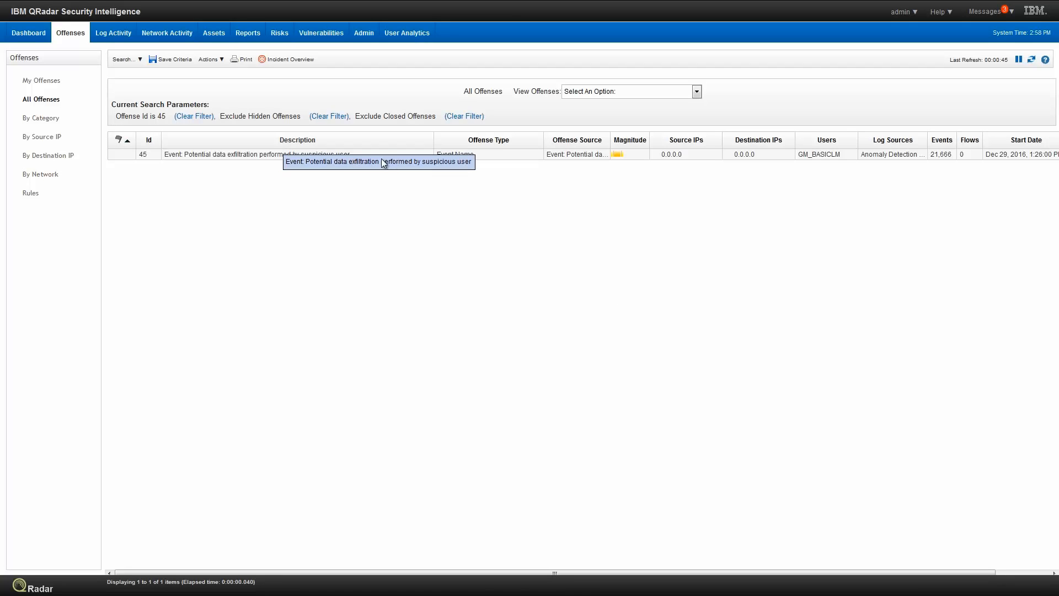
Step: Open the offense "Potential data exfiltration performed by suspicious user" and examine its summary, notes, sources and top user entry
double_click(559, 157)
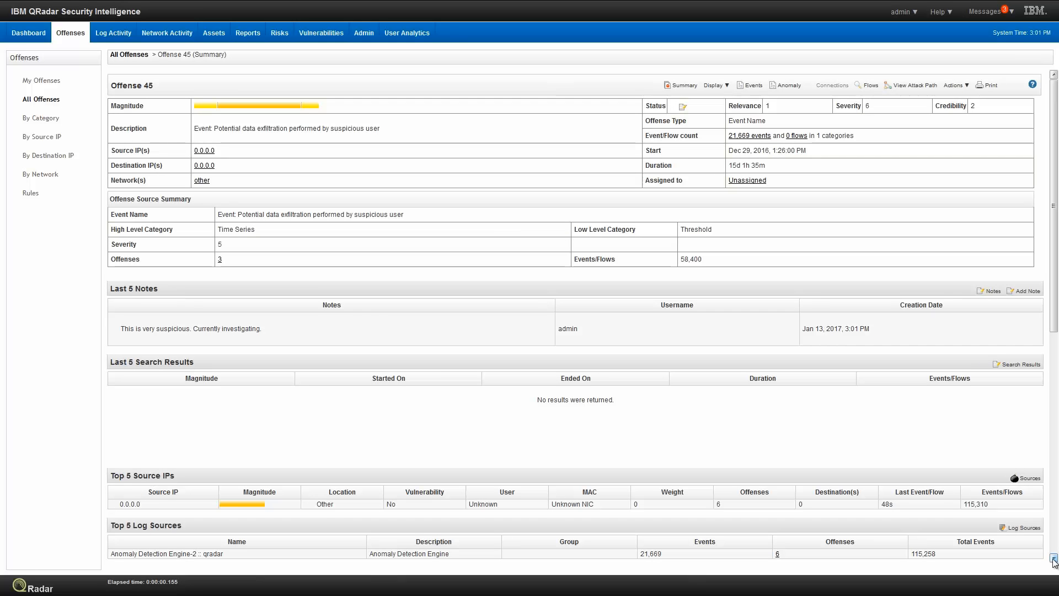
click(1054, 559)
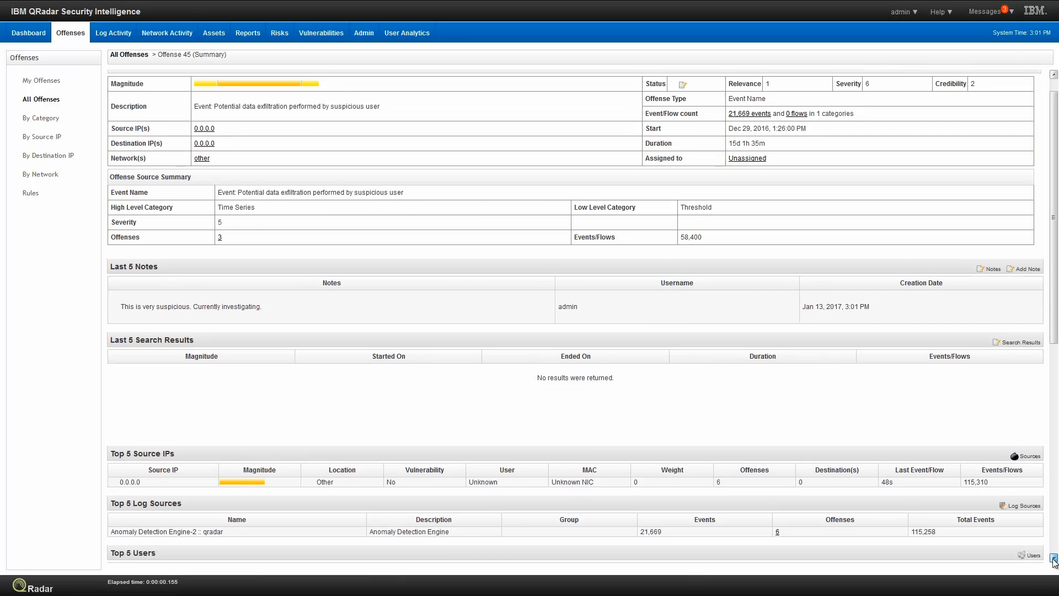
click(1054, 559)
click(1054, 560)
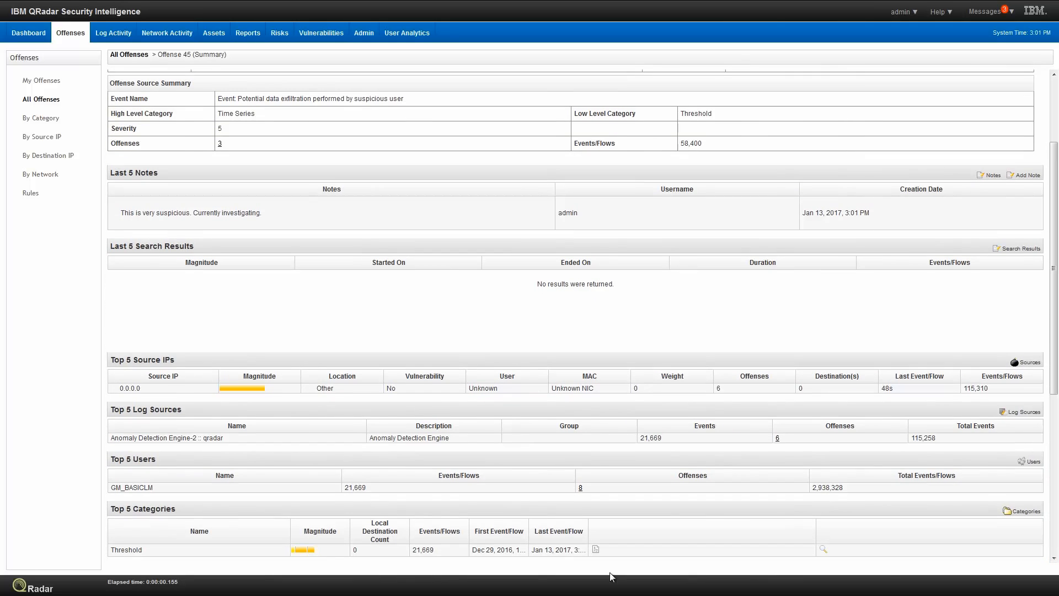
click(154, 489)
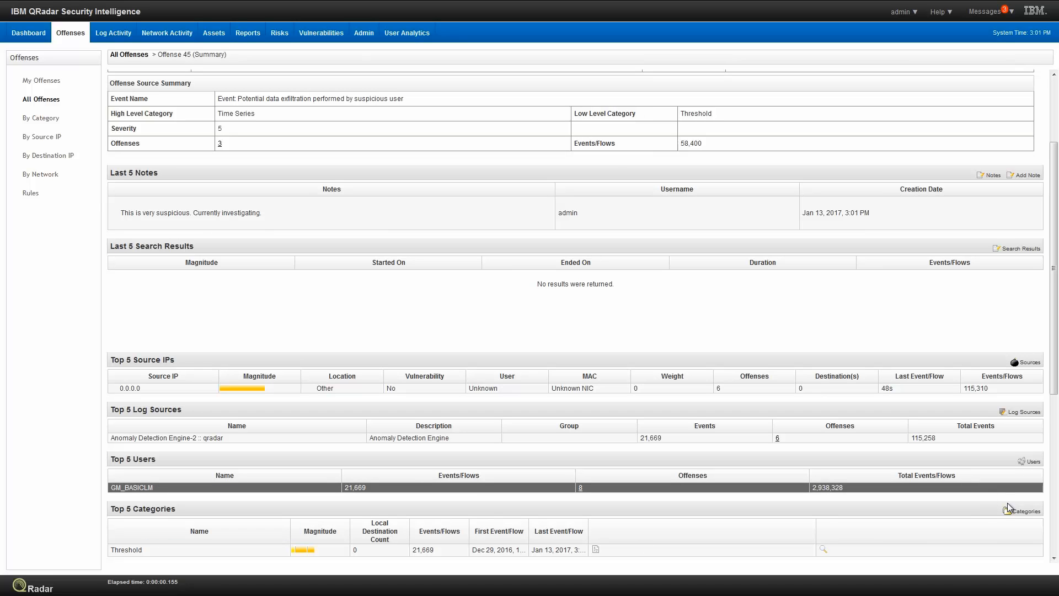
Step: Examine the offense's top categories, last 10 events, last 10 flows and top 5 annotations
click(1054, 559)
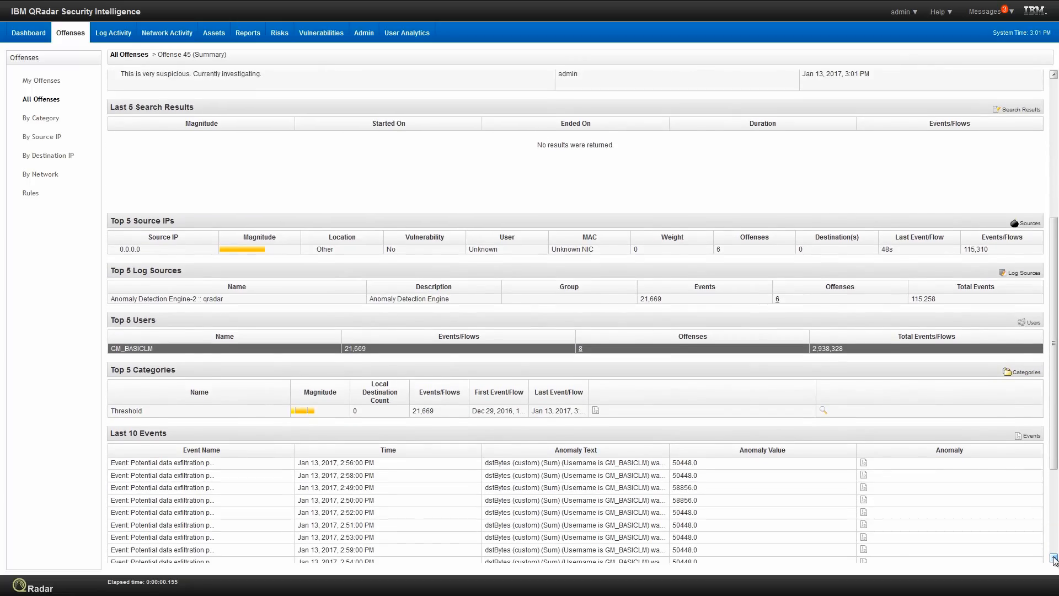
click(1054, 559)
click(1054, 559)
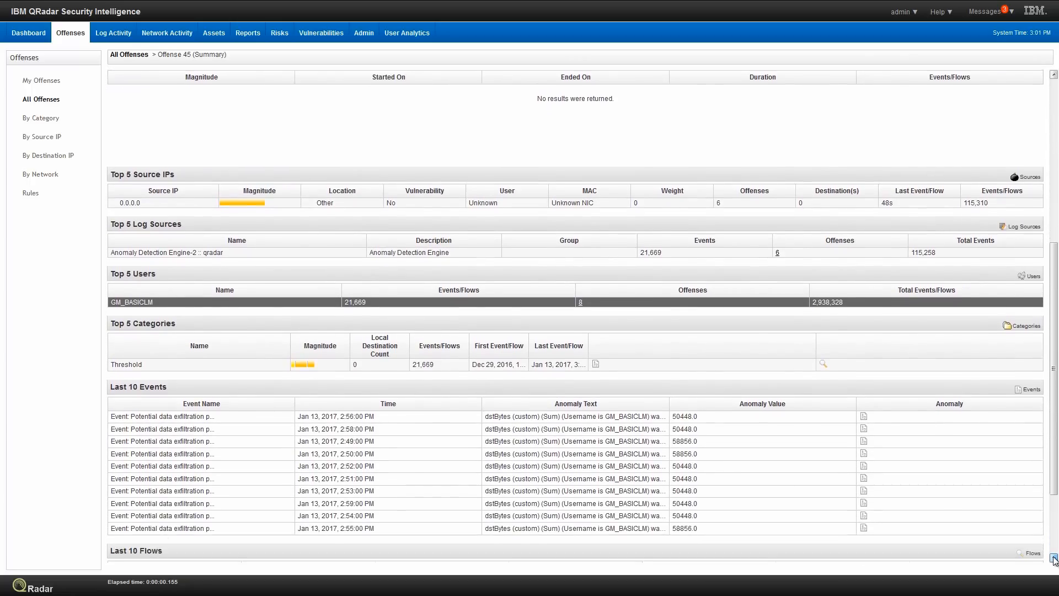
click(1054, 559)
click(1054, 559)
click(1054, 559)
click(1054, 559)
click(1055, 559)
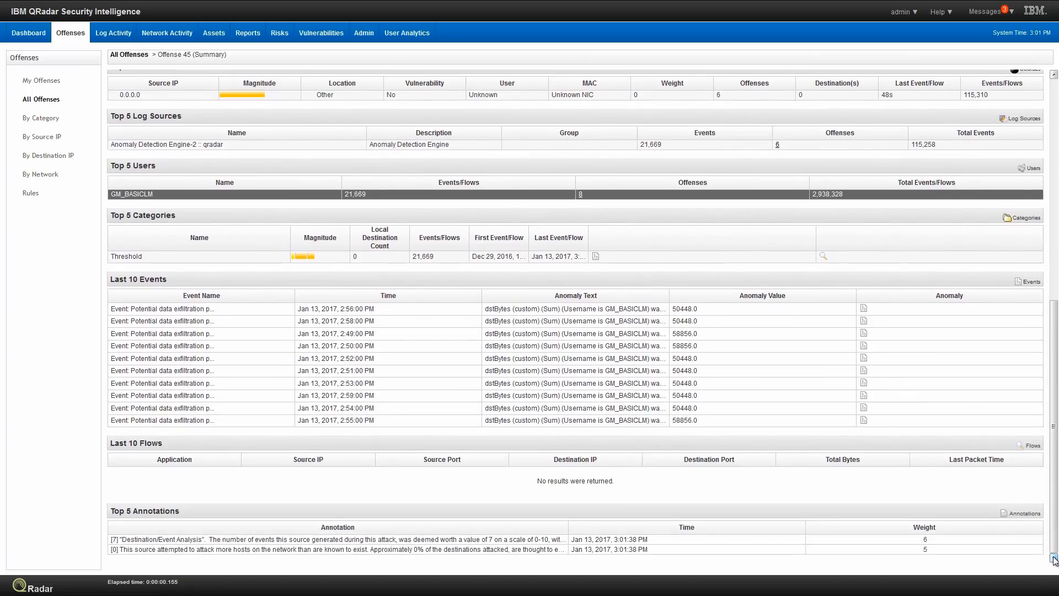
Step: Go from Extensions Management to the IBM Security App Exchange and open the details of the Reference Data Management App
click(402, 38)
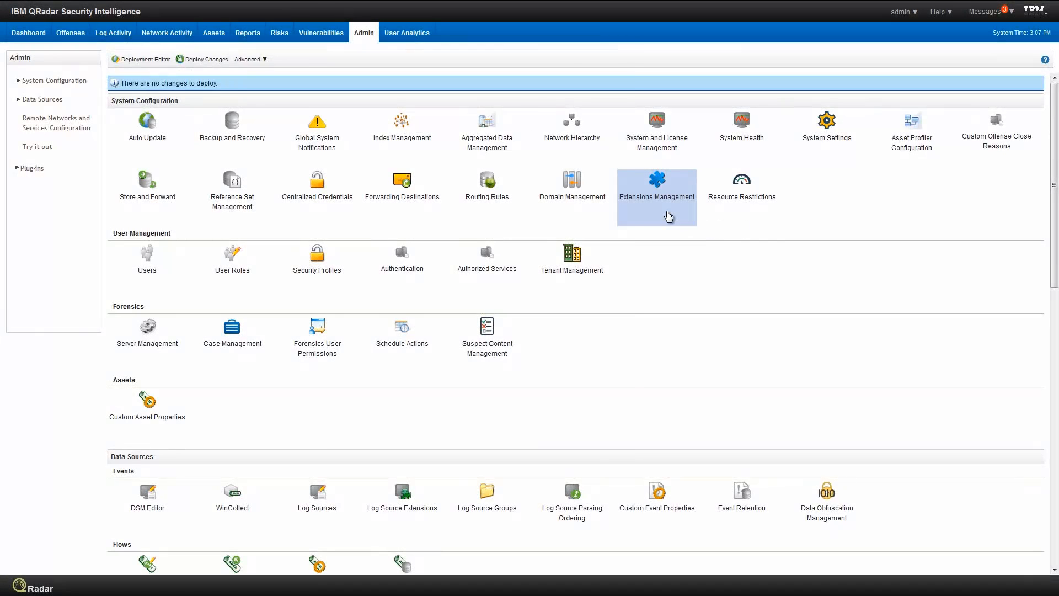
click(668, 216)
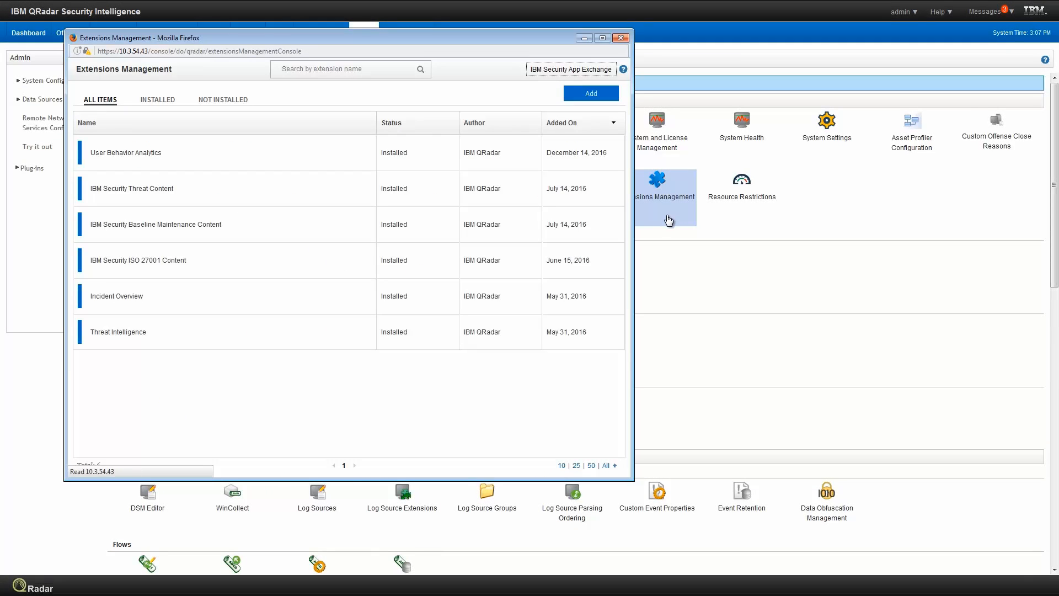
click(579, 70)
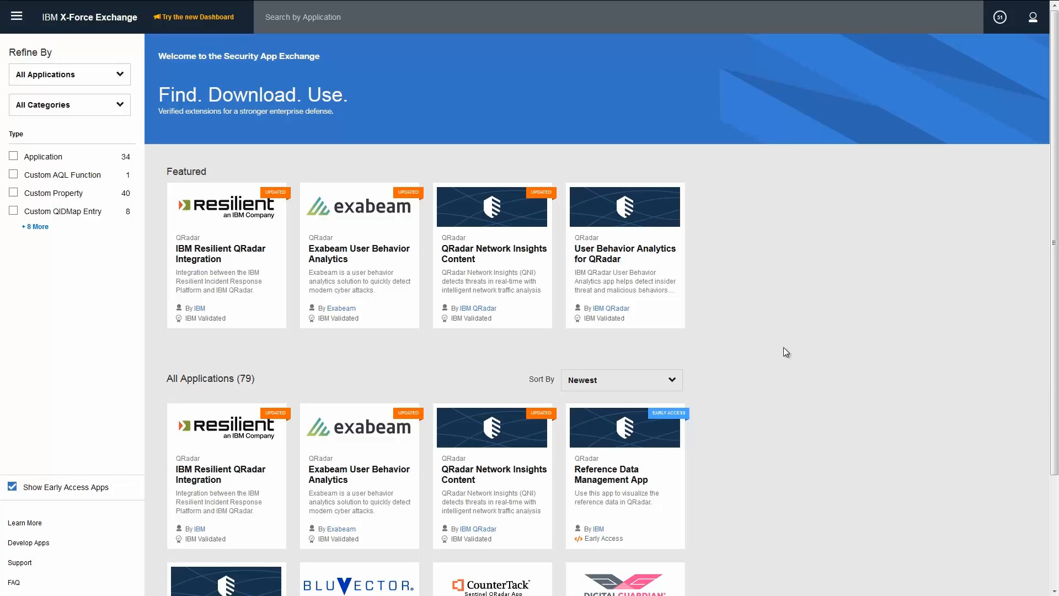
click(624, 478)
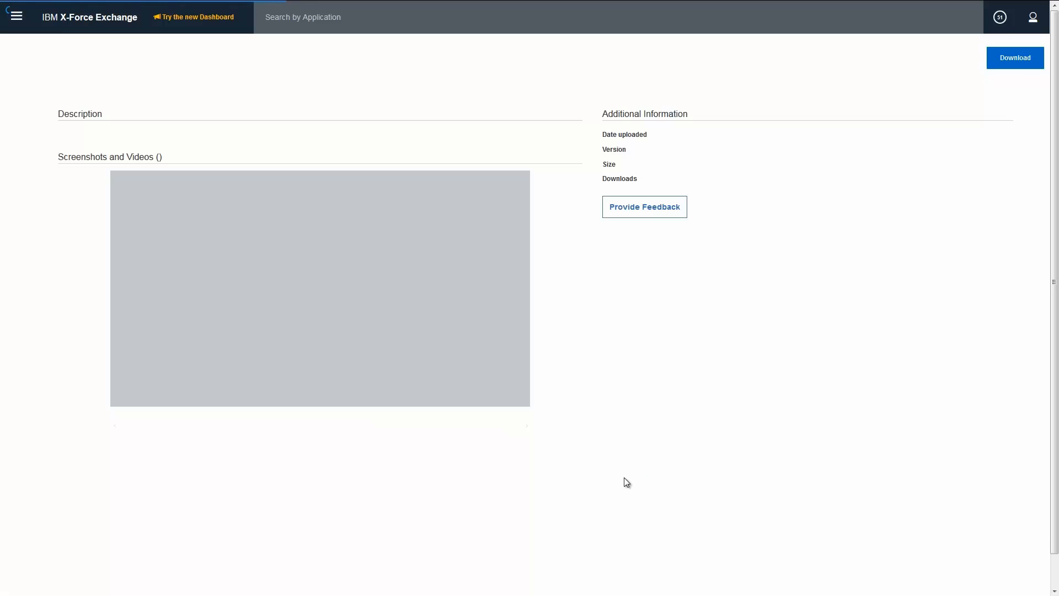